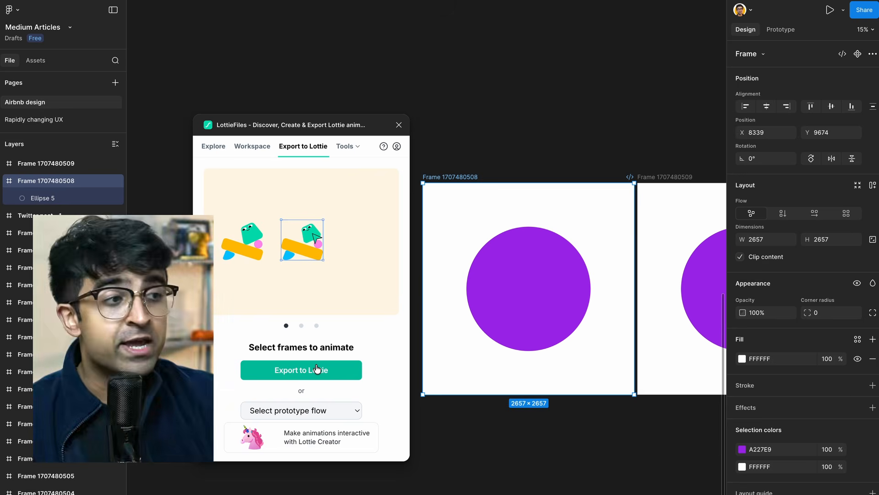
left_click(293, 410)
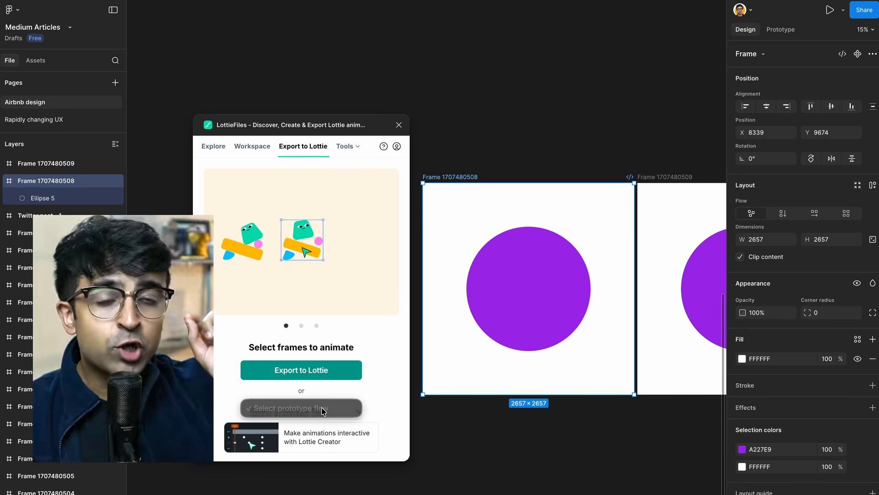
left_click(300, 379)
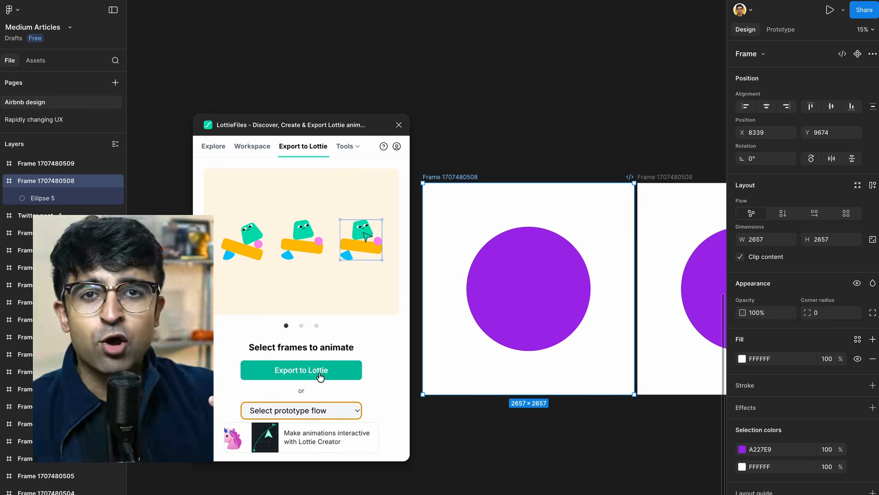
left_click(347, 146)
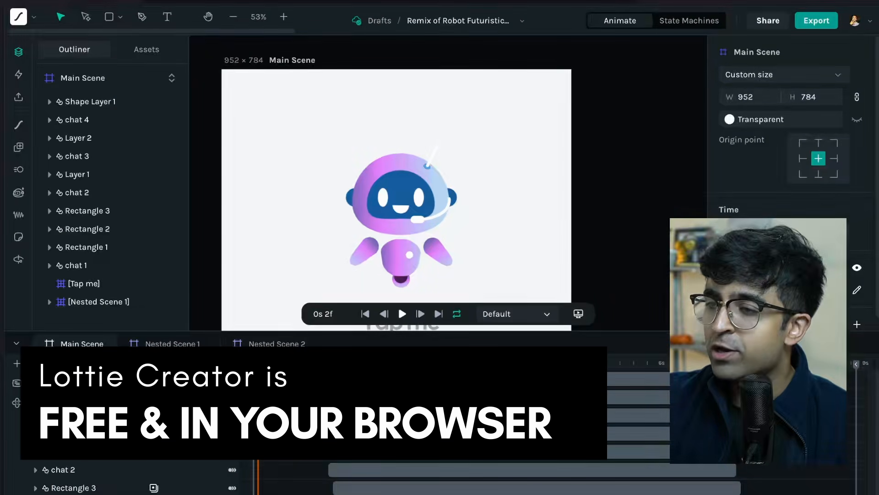
Add a new segment to the Main Scene and name it "Floating".
left_click_drag(396, 363, 320, 380)
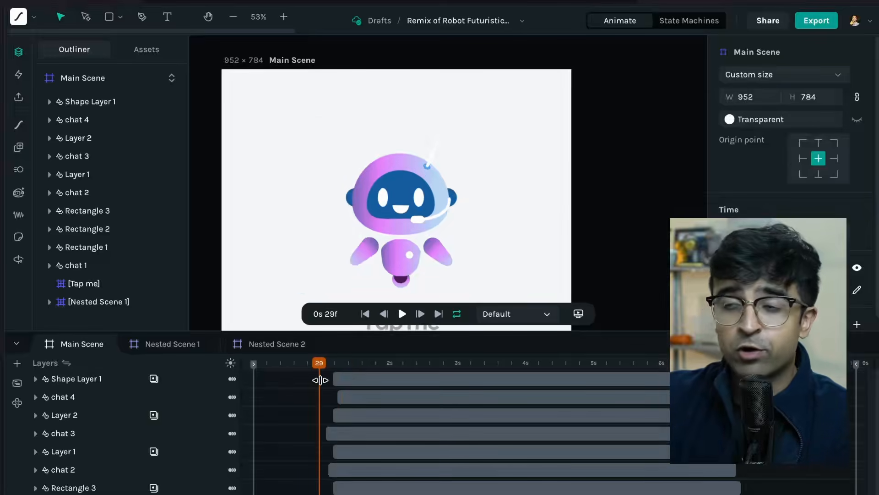
left_click_drag(320, 380, 197, 375)
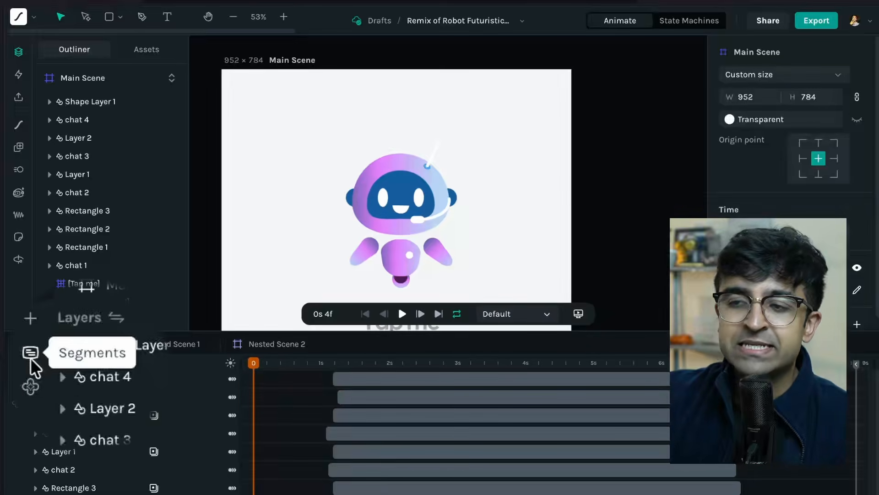
left_click(17, 383)
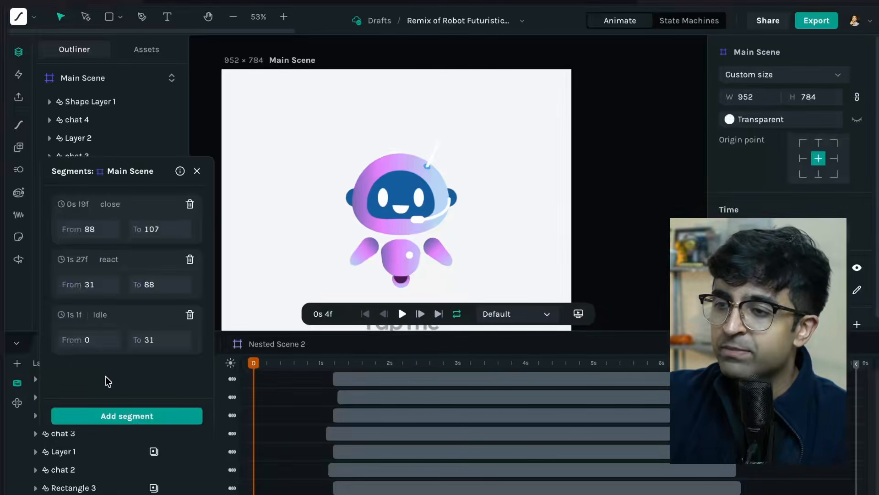
left_click(127, 416)
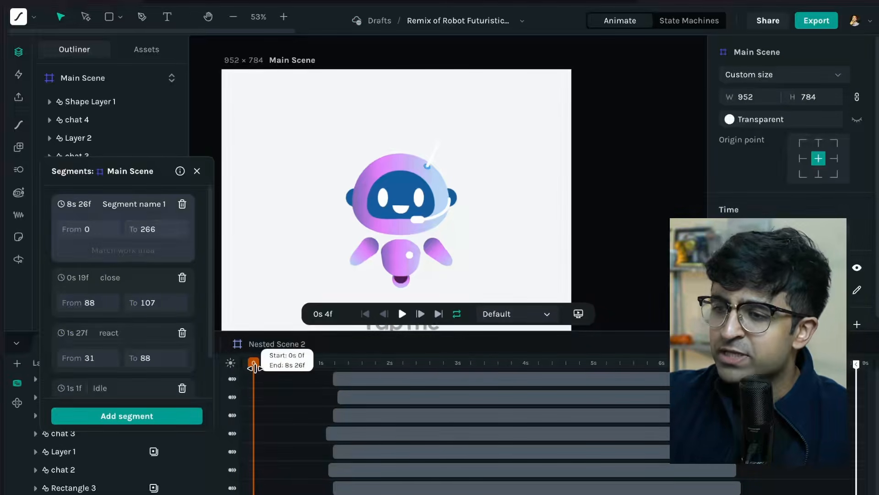
left_click_drag(255, 367, 272, 372)
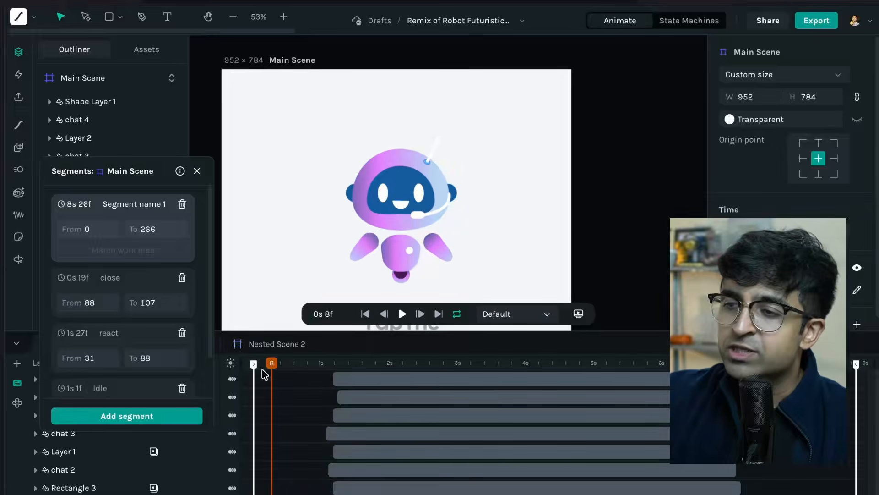
double_click(131, 204)
type("Floating")
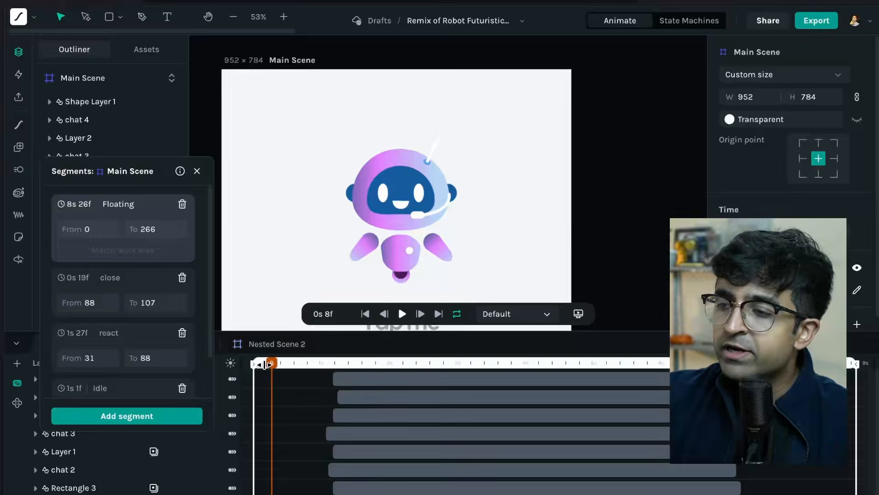
Set the Floating segment's end frame to 32 and scrub the timeline to check its range.
left_click_drag(273, 365, 324, 367)
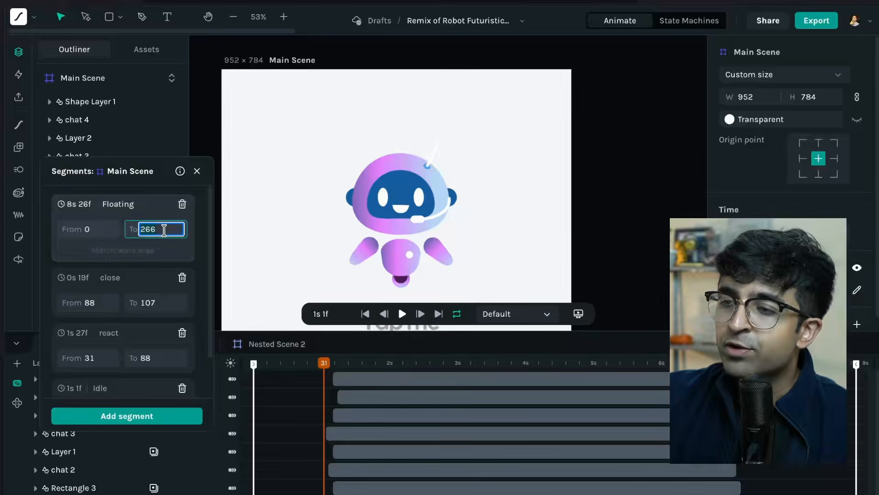
type("32")
key("Return")
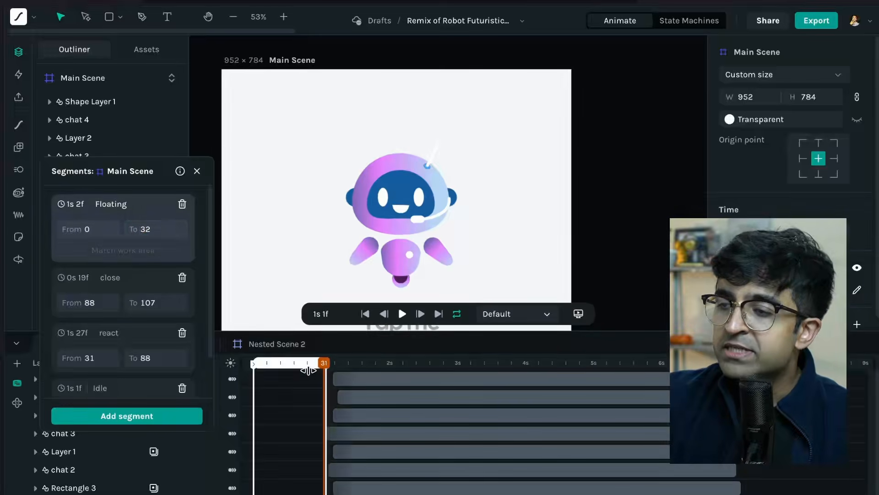
left_click_drag(324, 364, 269, 367)
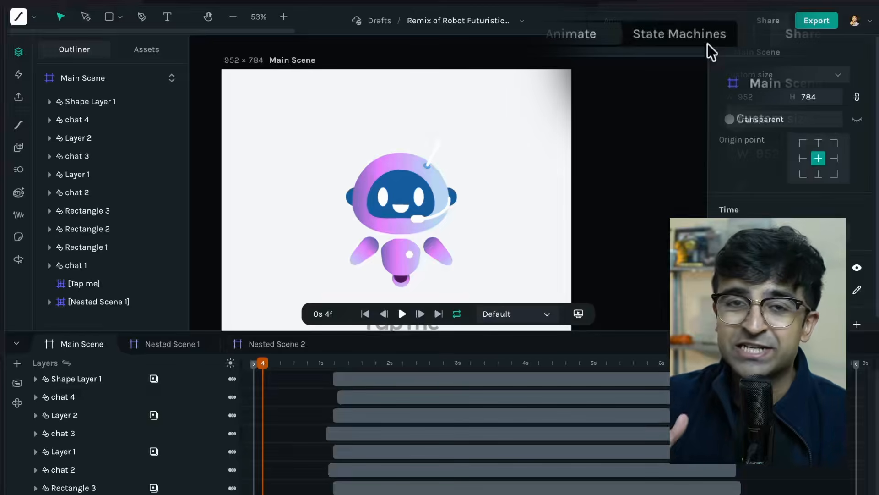
Review the inputs and interactions defined for the robot's state machine.
left_click(706, 21)
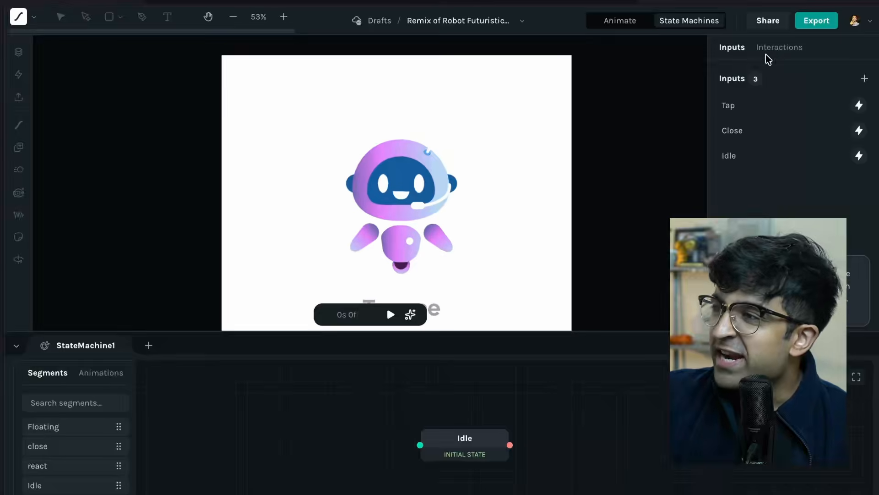
left_click(778, 48)
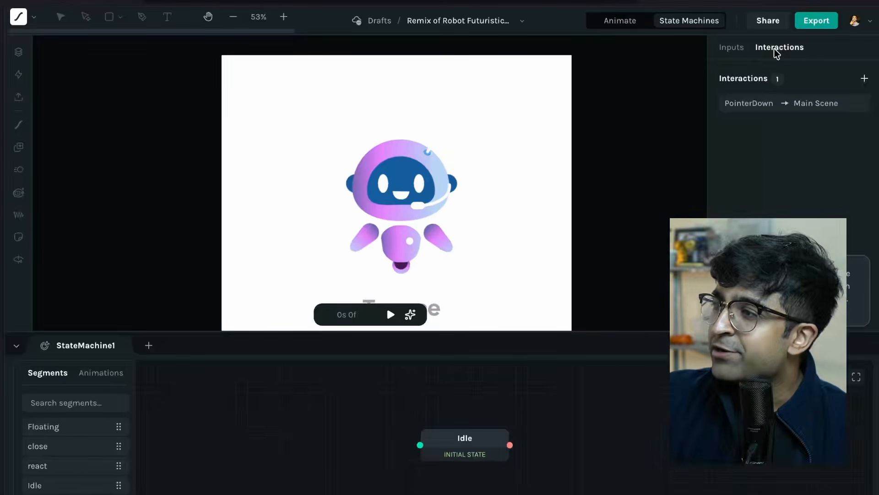
left_click(738, 51)
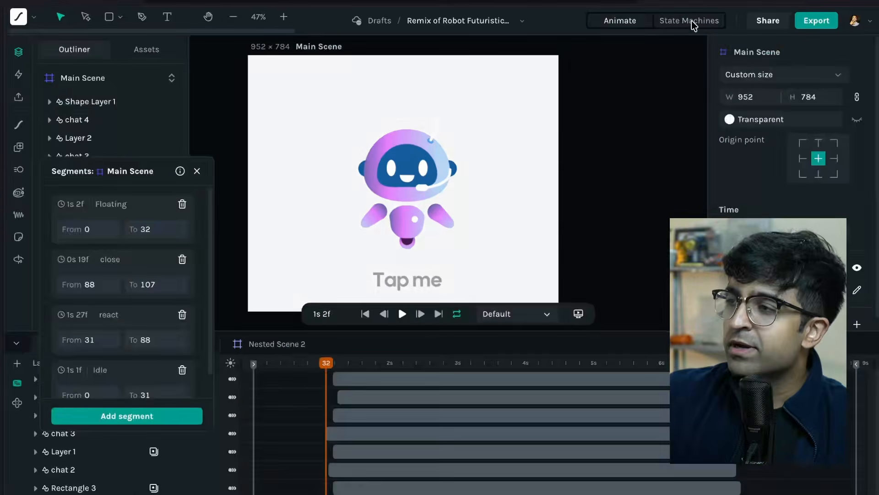
Open the AI Assistant for StateMachine1 and review the earlier conversation about hover and tap interactions.
left_click(689, 21)
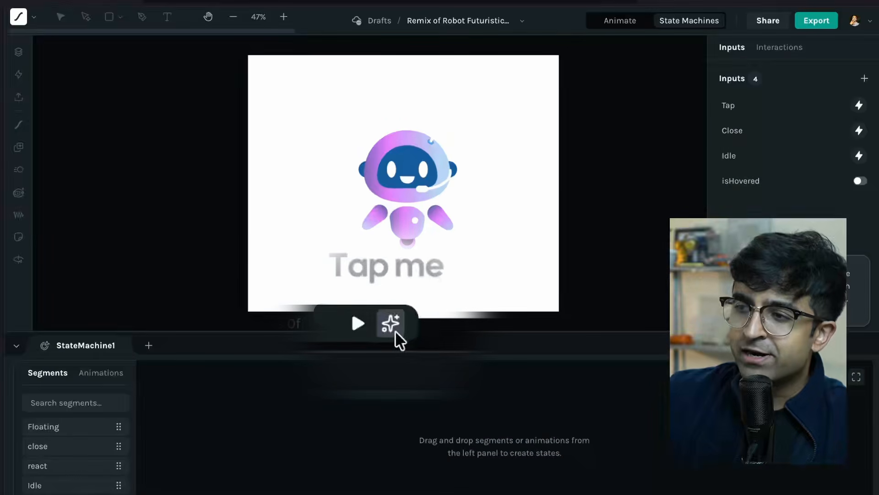
left_click(411, 314)
left_click_drag(609, 51, 599, 80)
scroll(589, 202, "up", 10)
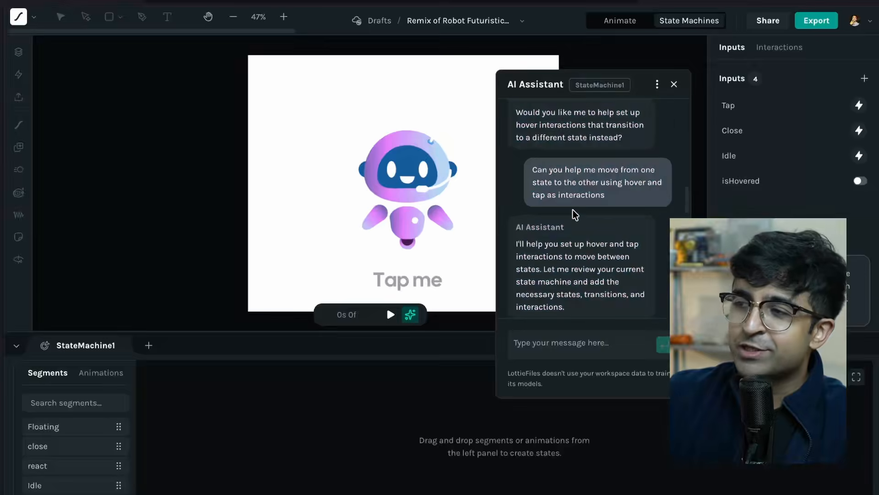
scroll(575, 213, "up", 2)
scroll(550, 308, "down", 15)
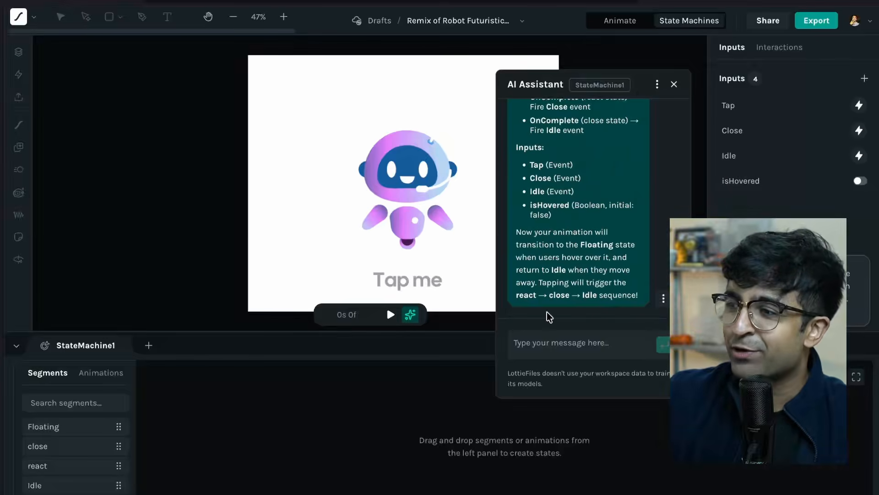
Ask the AI Assistant: "Help me build an interactive animation based on my segments - so the robot reacts to my tap or click".
left_click(582, 348)
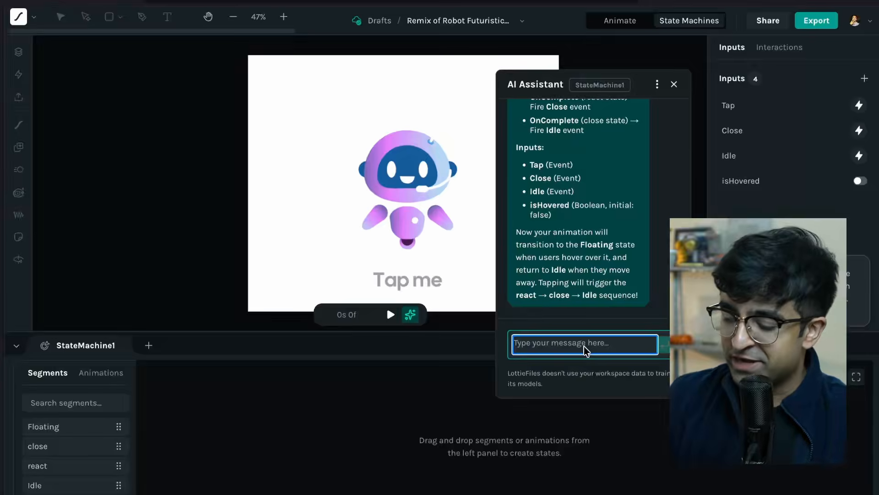
type("Help me build an")
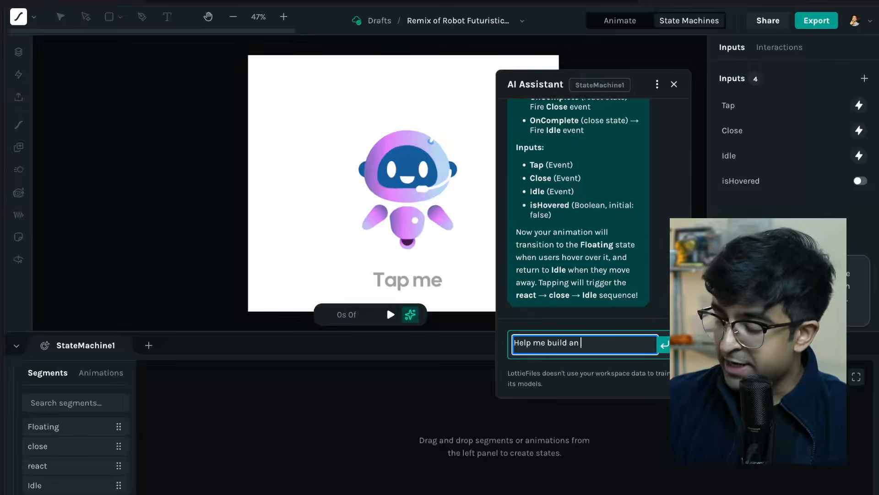
type(" interactive animati")
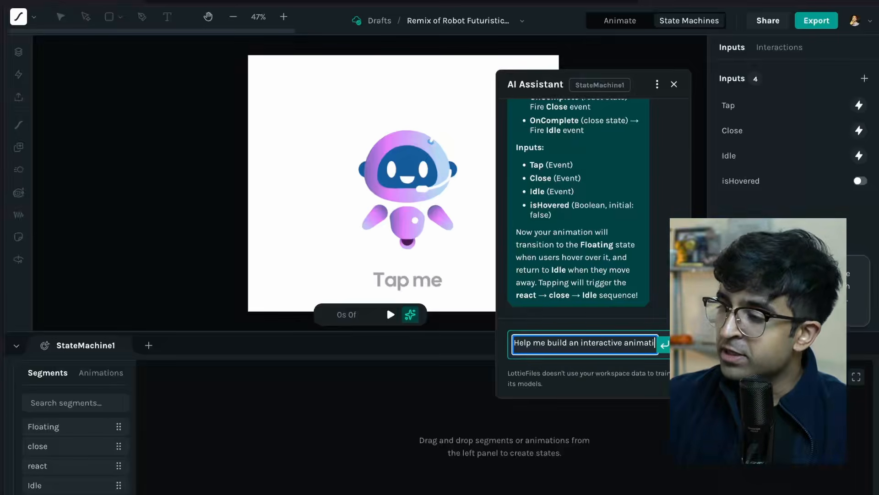
type("on based on my segments - so")
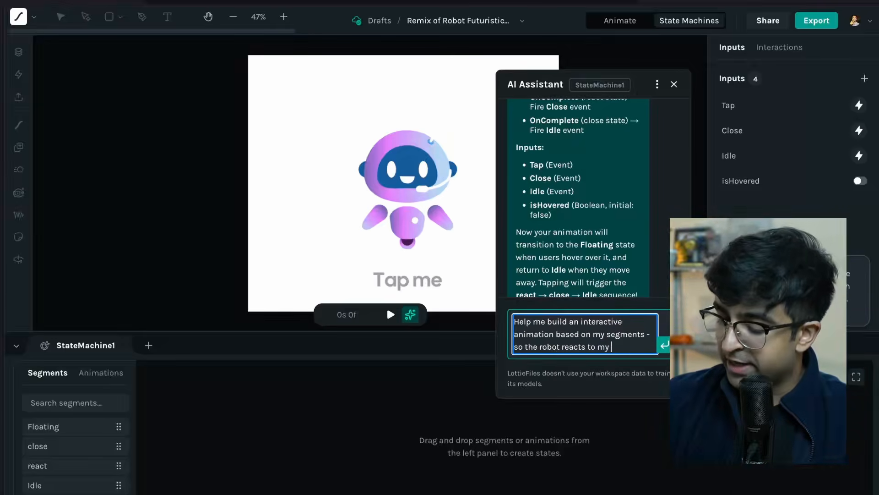
type(" the robot reacts to my tap or click")
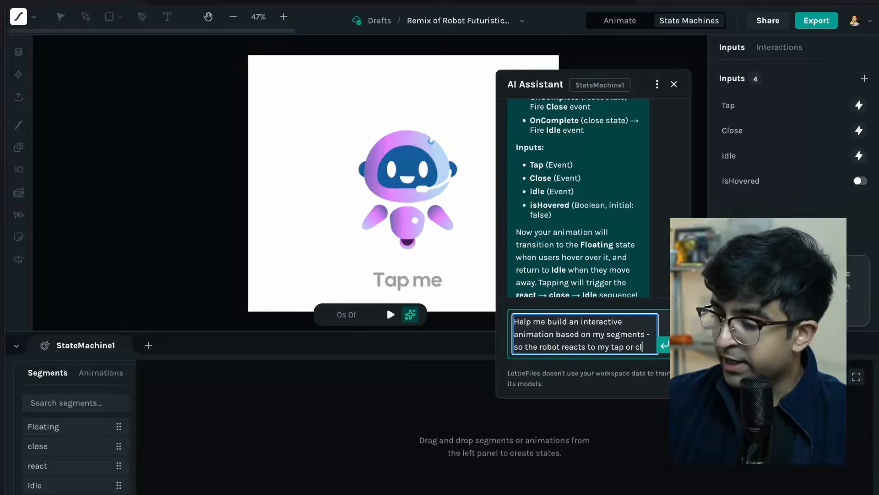
key("Return")
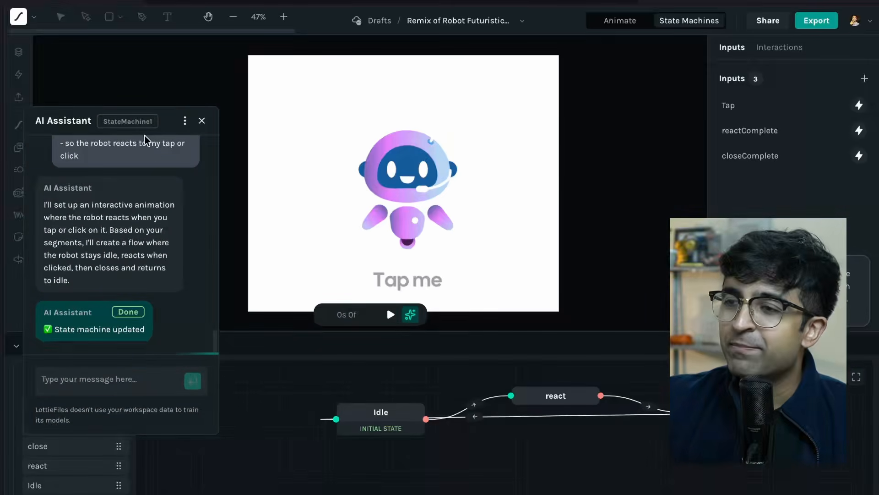
Play the generated state machine and tap the robot on the canvas to test its reaction.
left_click_drag(156, 121, 222, 129)
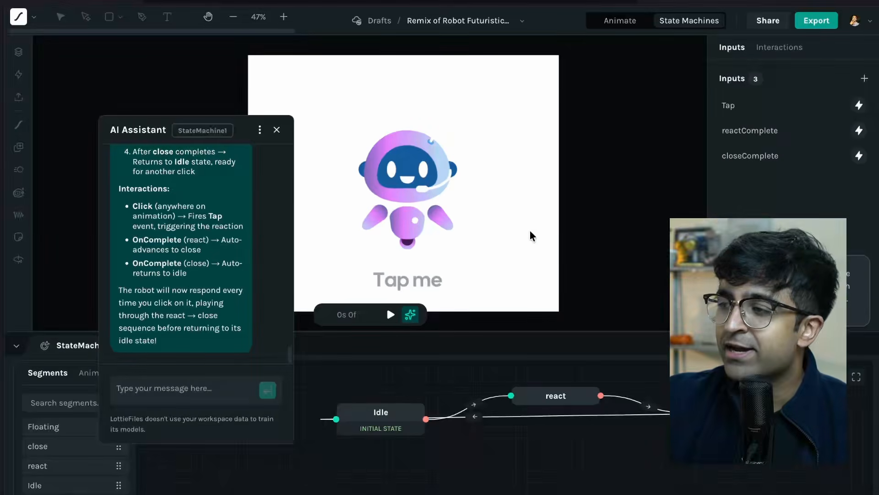
left_click(390, 315)
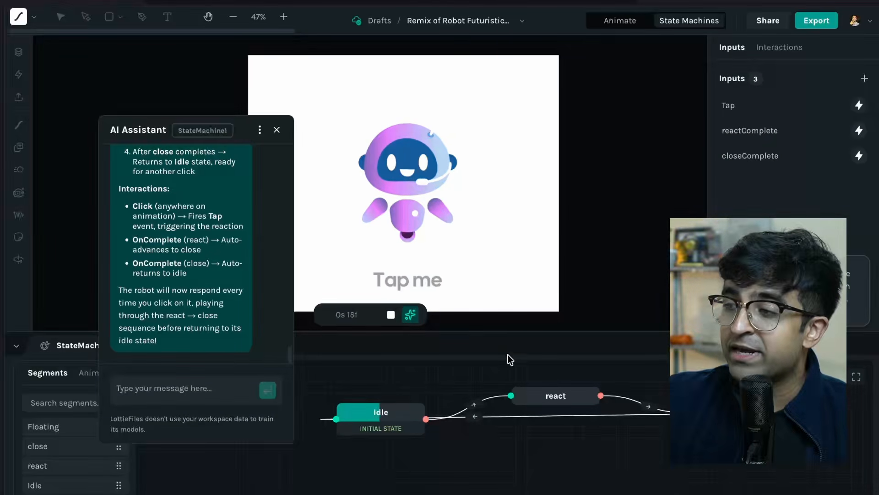
left_click(416, 180)
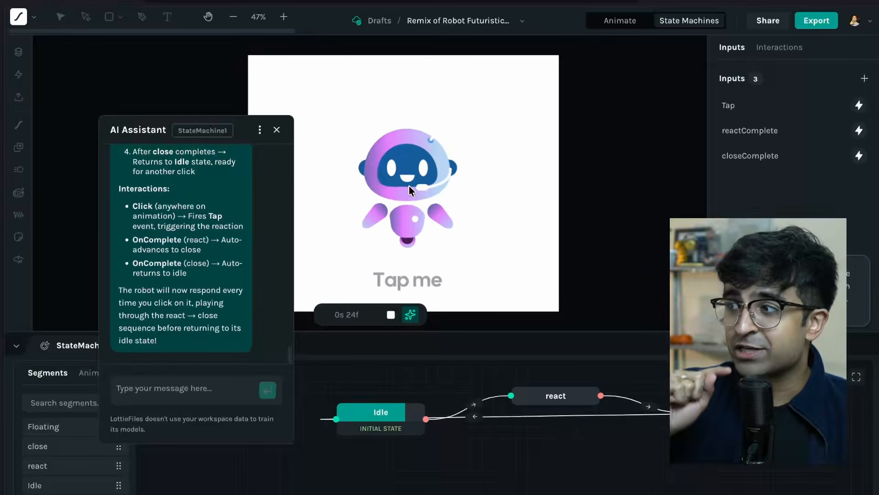
Read the AI Assistant's description of the state machine's flow and interactions.
left_click_drag(244, 134, 258, 122)
scroll(204, 314, "up", 10)
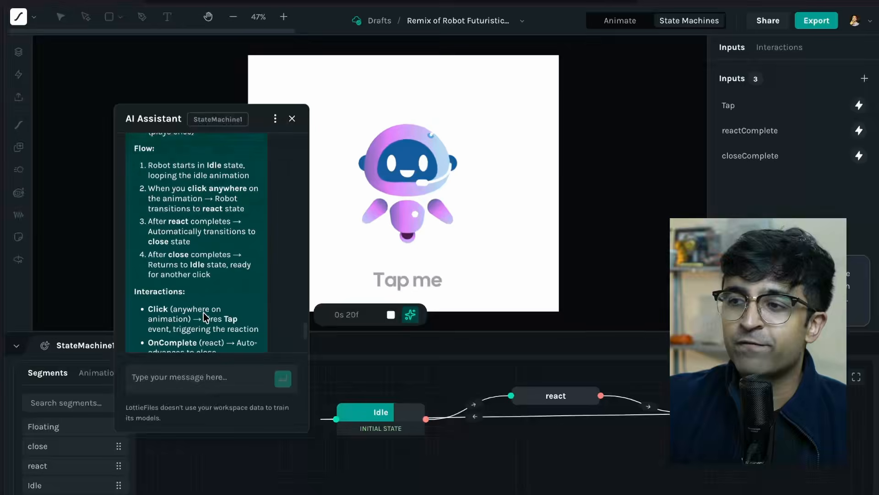
scroll(202, 307, "down", 10)
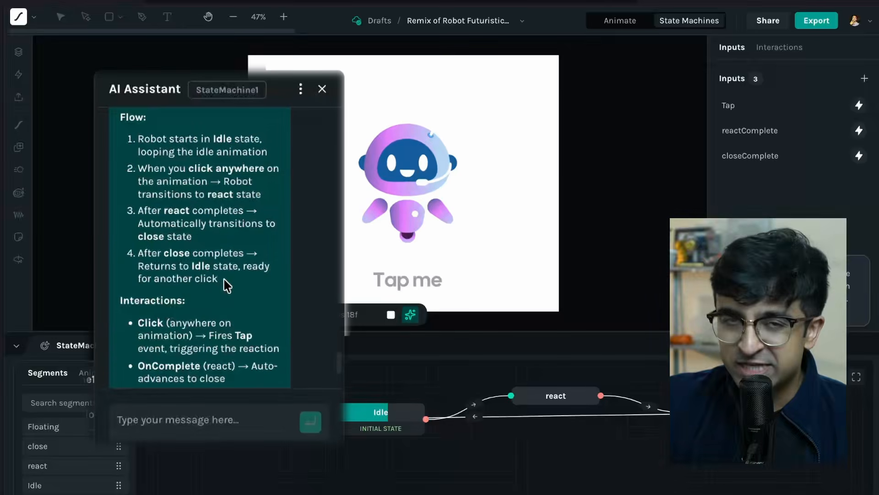
scroll(207, 289, "down", 3)
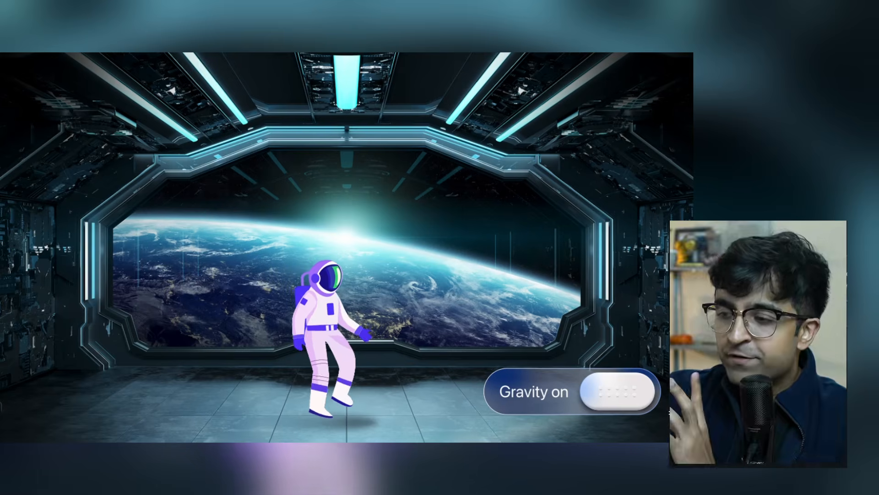
left_click(592, 393)
left_click(591, 393)
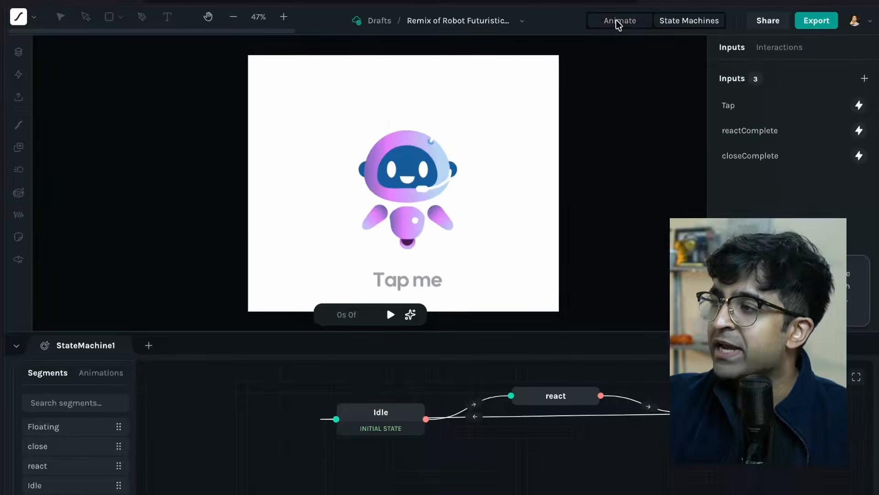
Return to the animation workspace, open the robot in the Physics Simulator, and preview the simulation before stopping it.
left_click(618, 22)
left_click(18, 261)
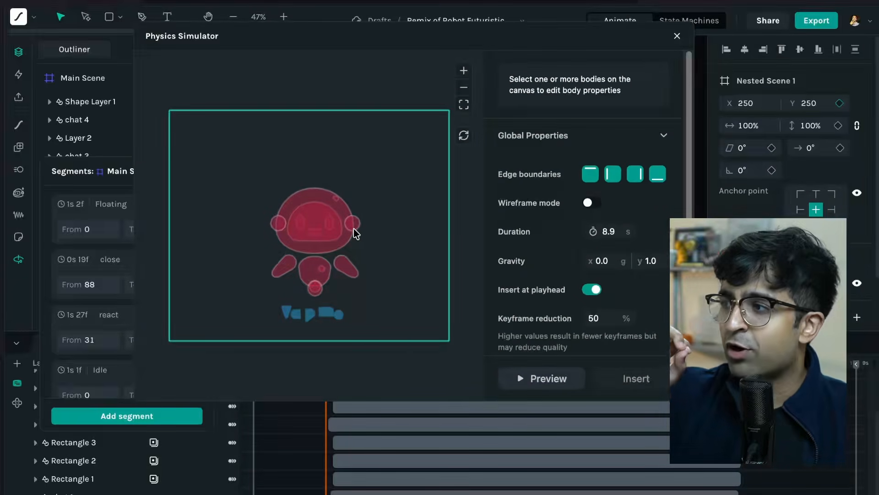
left_click(554, 382)
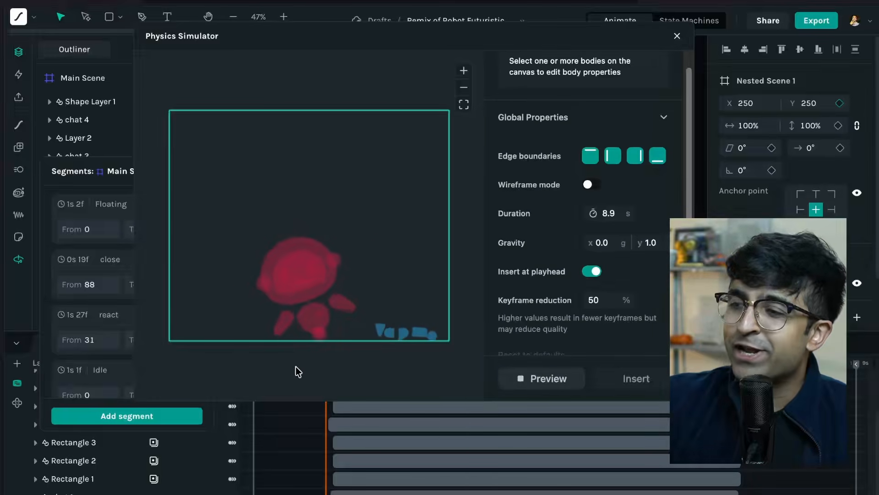
left_click(552, 383)
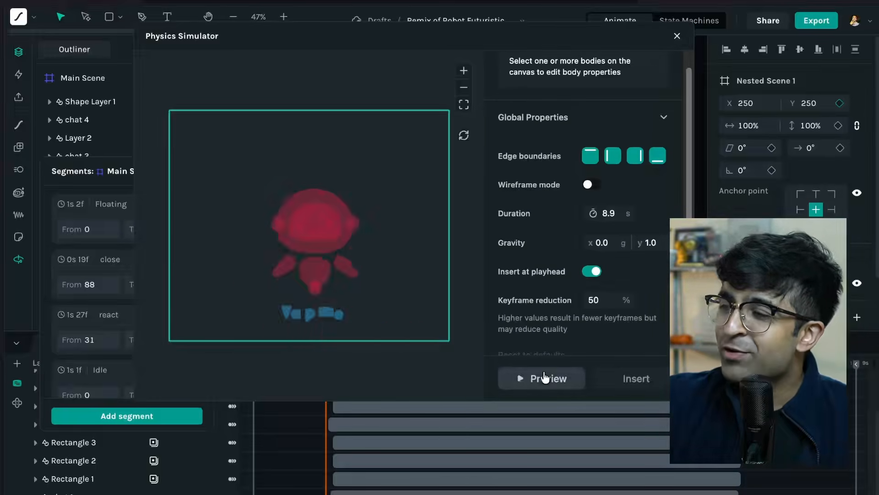
Set the simulation's horizontal gravity to 1 g and preview the robot's physics.
left_click(655, 135)
left_click(655, 135)
scroll(604, 231, "down", 2)
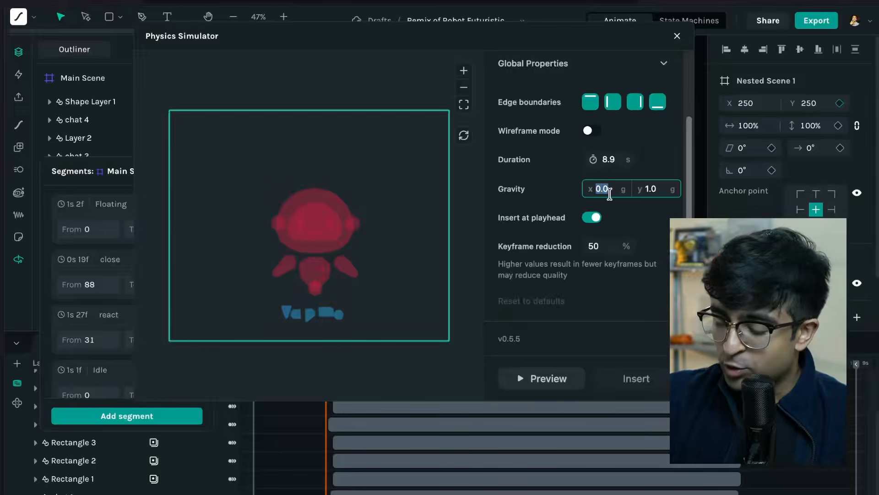
type("1")
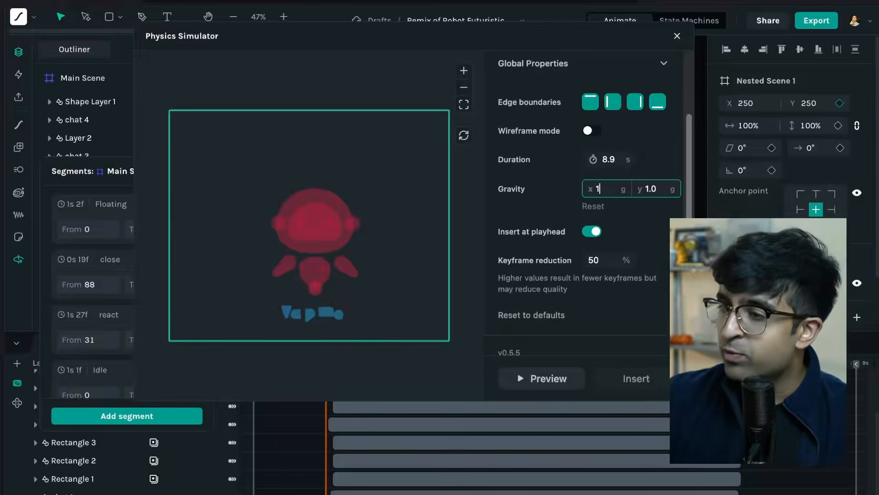
left_click(550, 382)
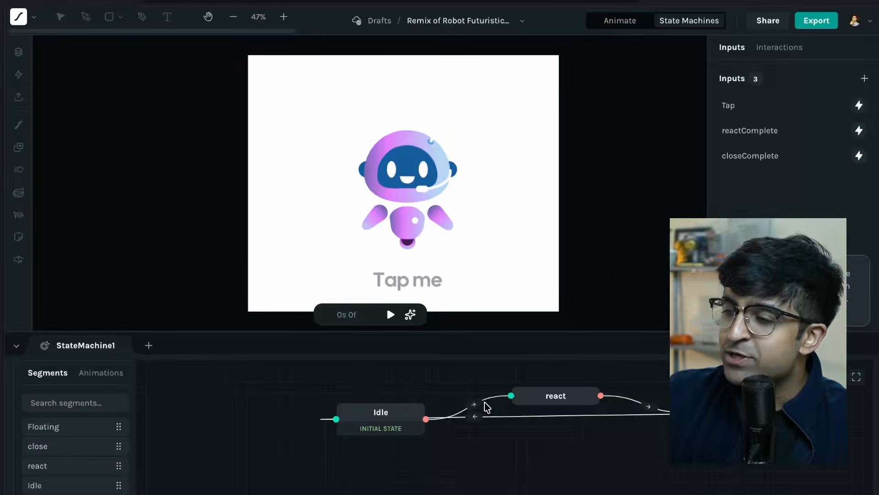
Inspect the Idle-to-react transition's configuration and the inputs available to trigger it.
left_click(497, 401)
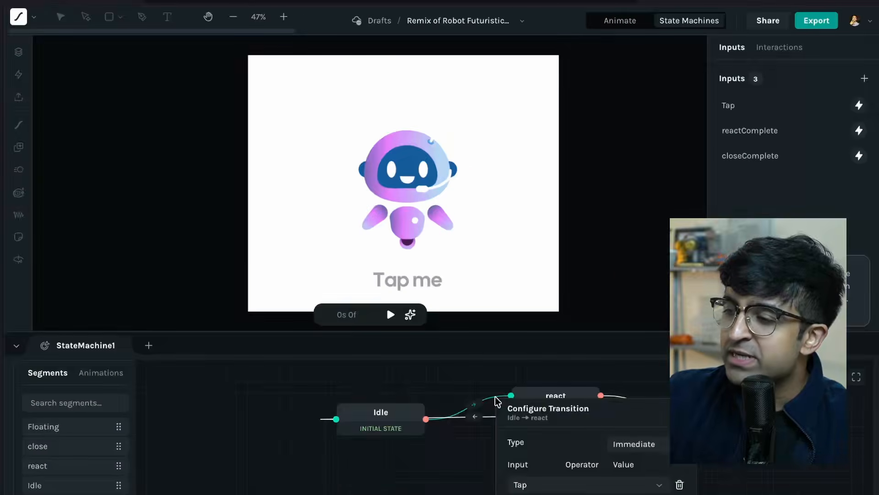
left_click_drag(609, 417, 515, 346)
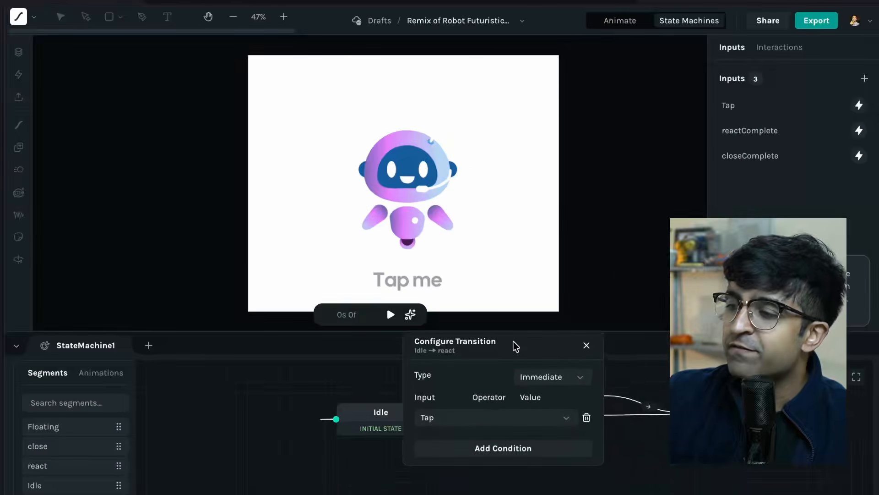
left_click(498, 417)
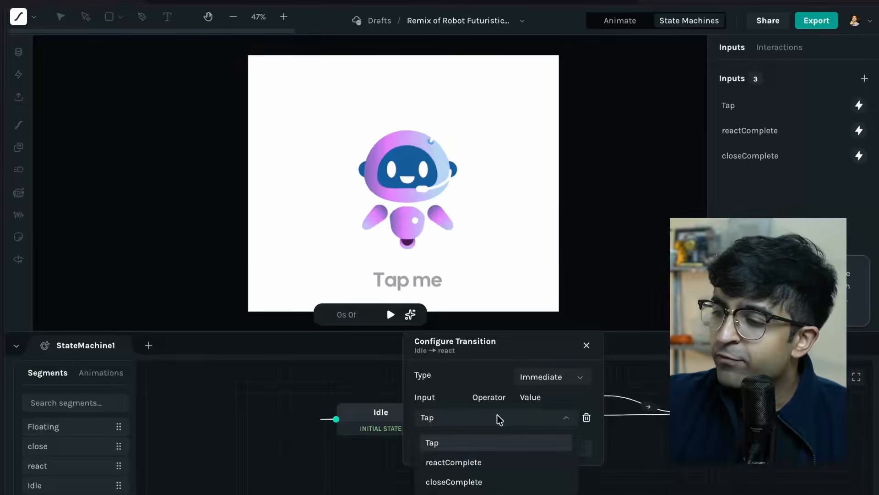
left_click(494, 418)
left_click(522, 451)
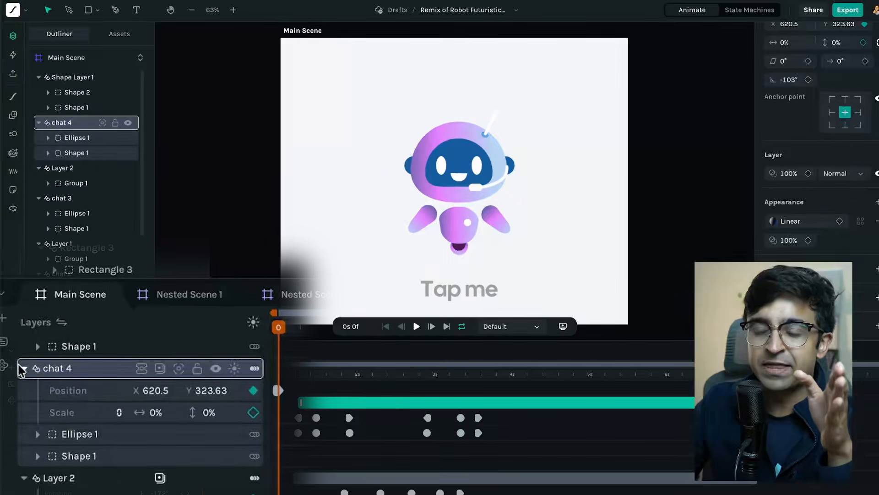
Open the Easing Editor for chat 4's Scale keyframe at frame 37 and stretch the curve's start handle fully horizontally for a steep ease-in.
left_click(24, 370)
left_click(25, 370)
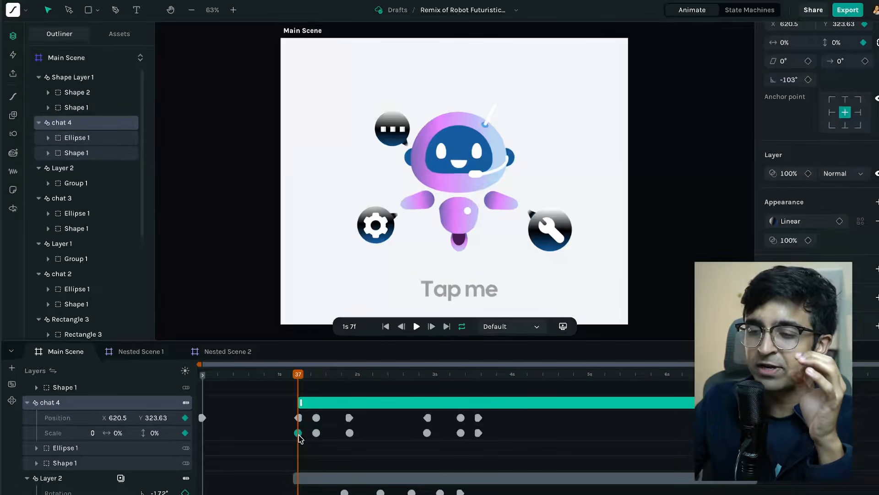
right_click(299, 433)
left_click(339, 423)
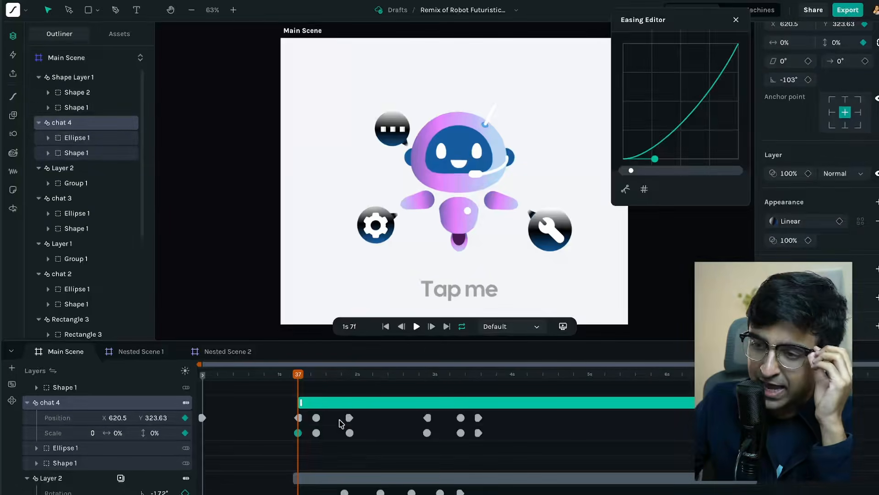
left_click_drag(679, 16, 615, 97)
left_click_drag(590, 239, 672, 239)
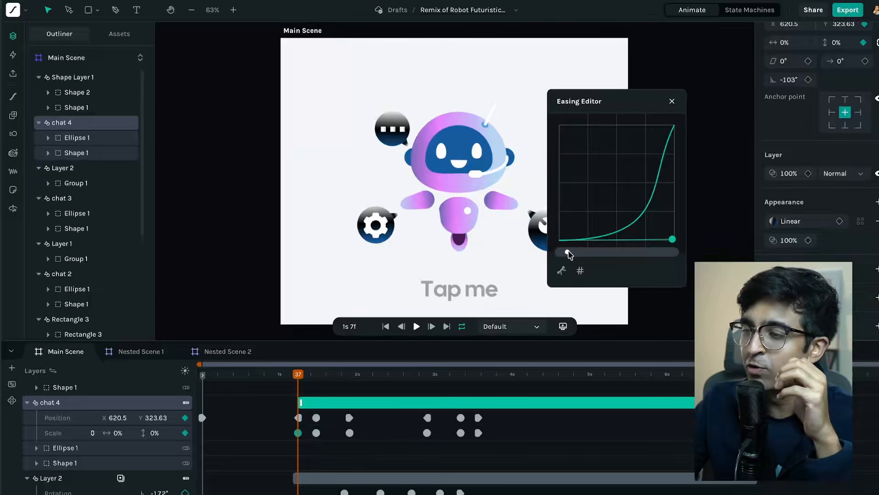
Try the Sine Out easing preset on chat 4's Scale keyframe.
left_click(561, 270)
mouse_move(594, 359)
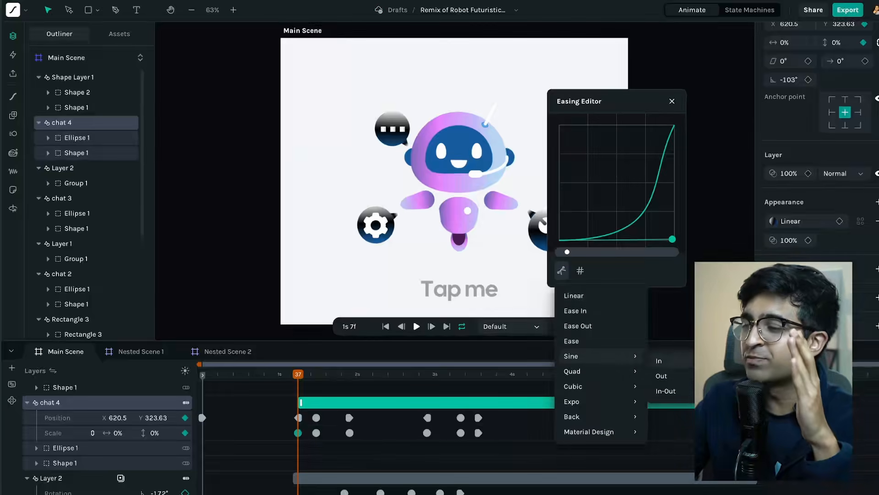
left_click(661, 376)
Apply the Material Design Accelerate easing preset to chat 4's Scale keyframe.
left_click(562, 271)
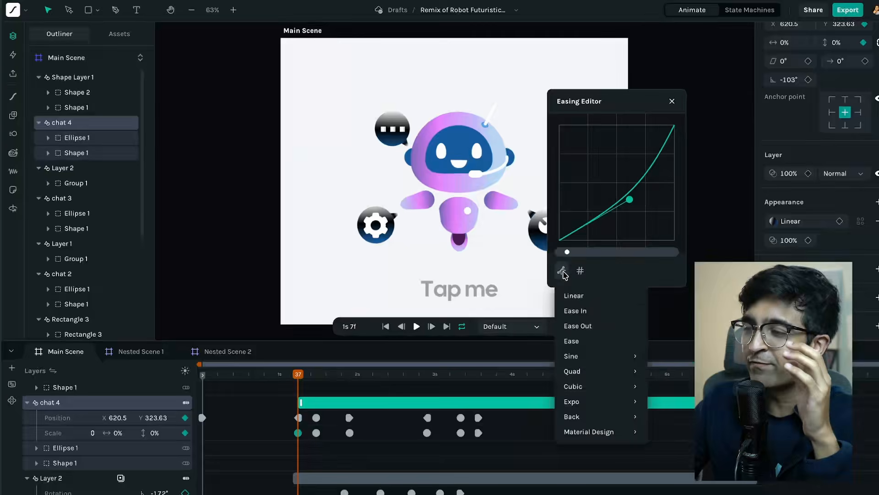
mouse_move(593, 432)
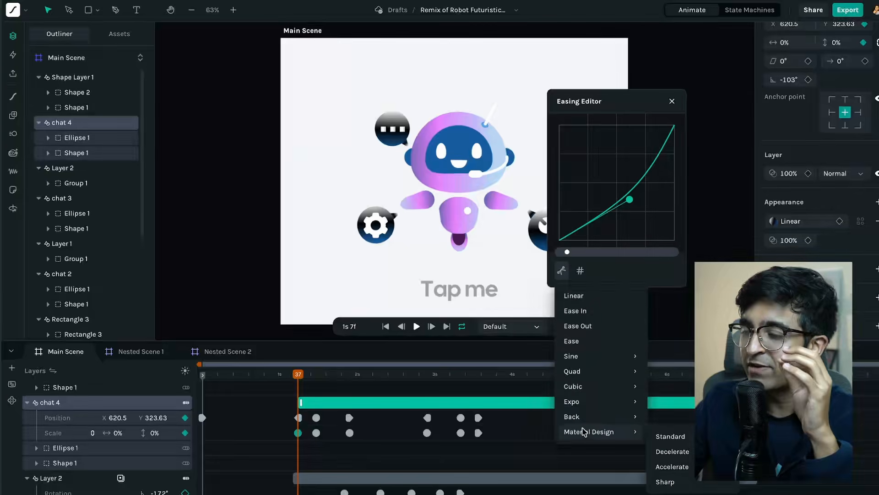
left_click(672, 466)
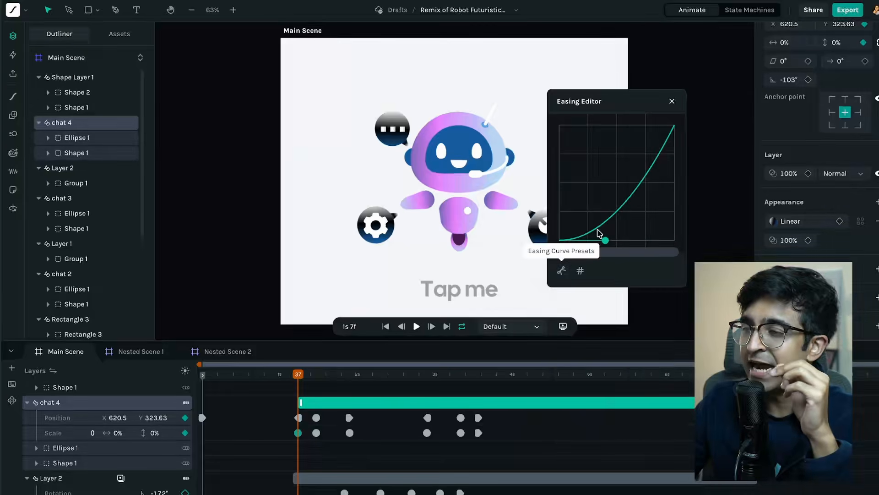
left_click(562, 271)
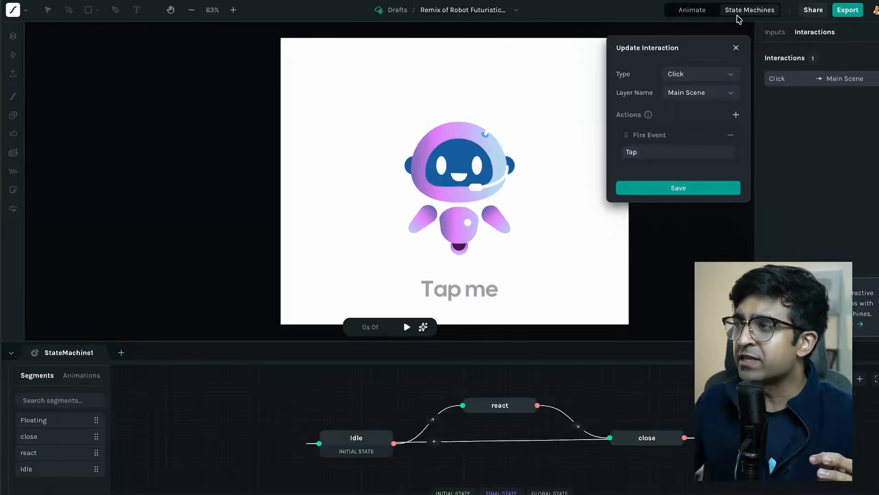
Set the Main Scene interaction's type to PointerEnter, save it, and play the state machine to test it on the robot.
left_click(736, 48)
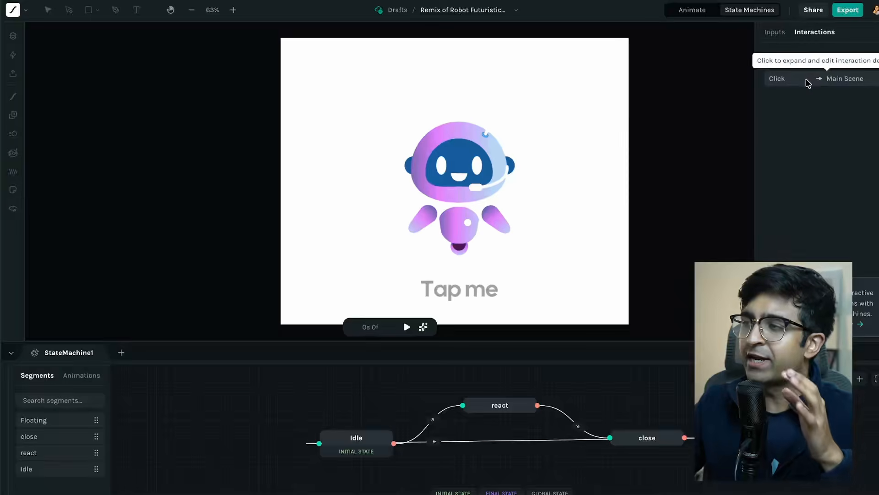
left_click(798, 84)
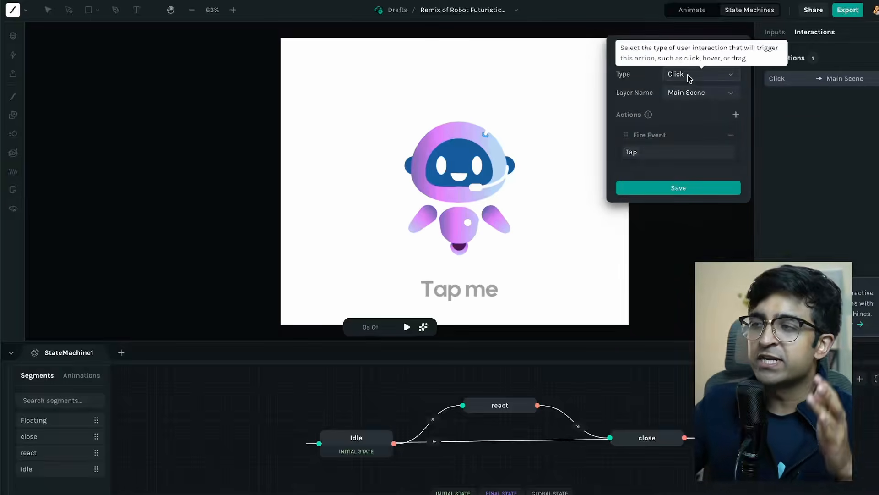
left_click(689, 75)
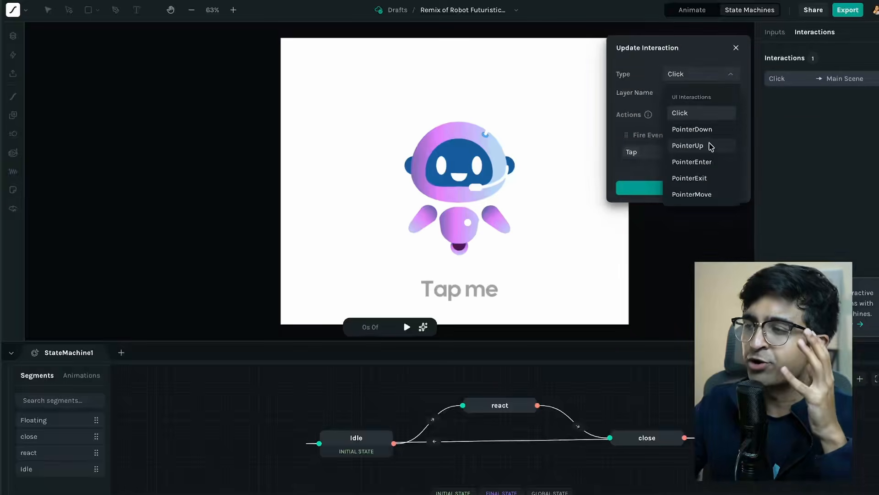
left_click(710, 166)
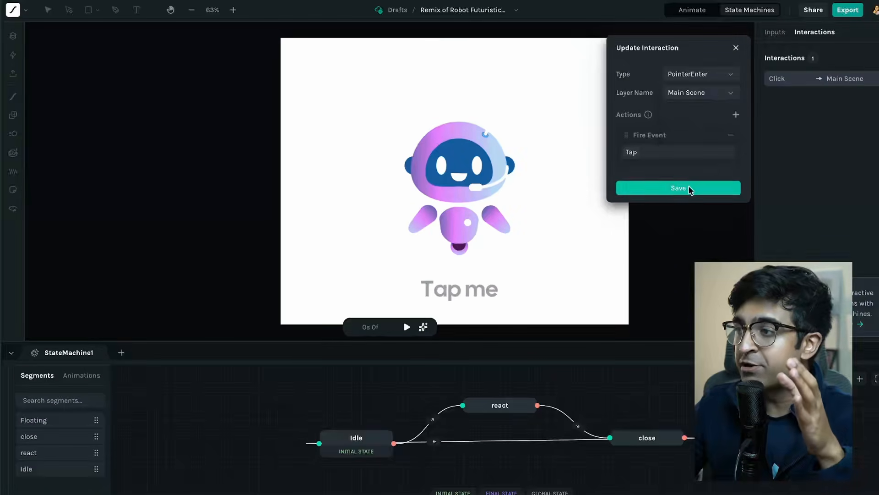
left_click(693, 189)
left_click(407, 326)
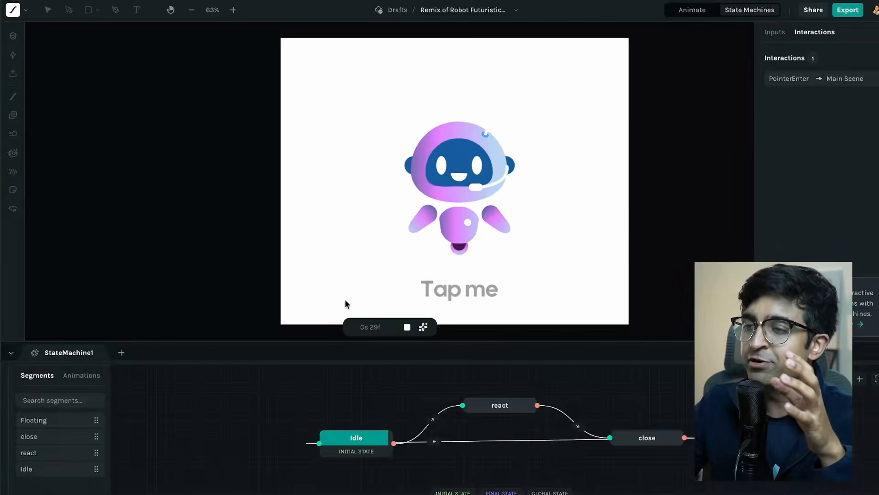
mouse_move(458, 191)
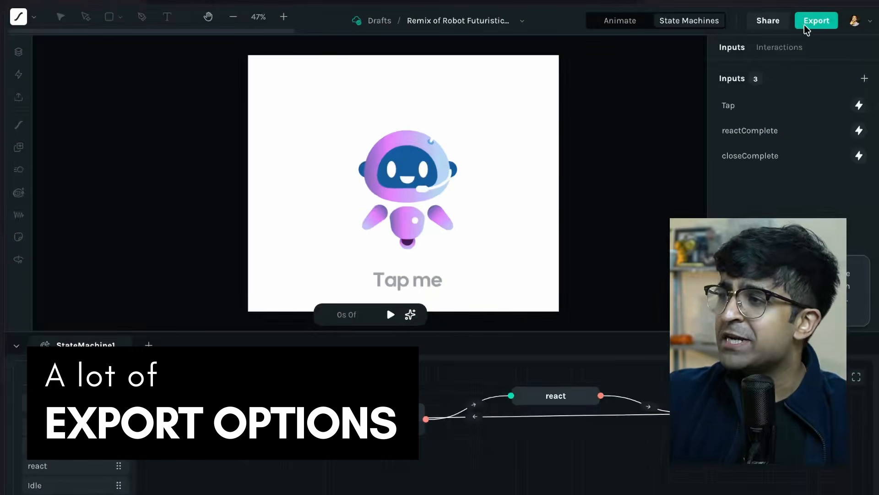
Export the project as an animation named "Remix of Robot Futuristic Ai remixable" to Private Animations.
left_click(817, 21)
left_click(593, 114)
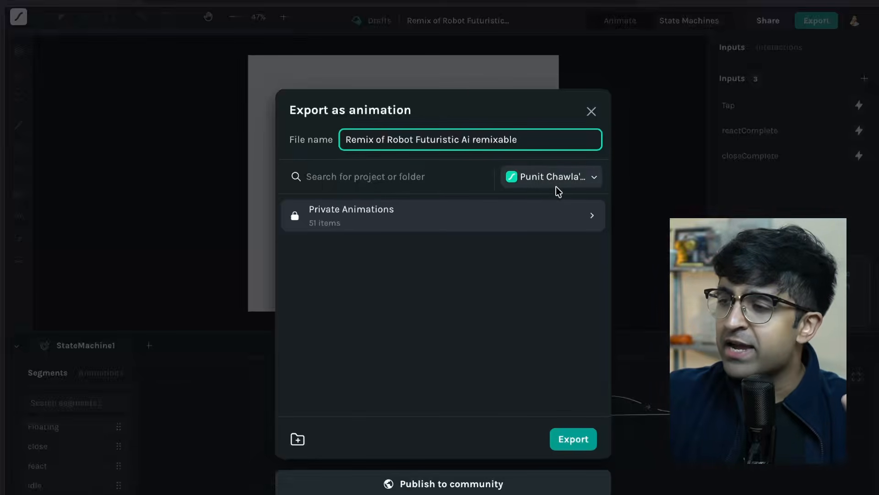
left_click(572, 441)
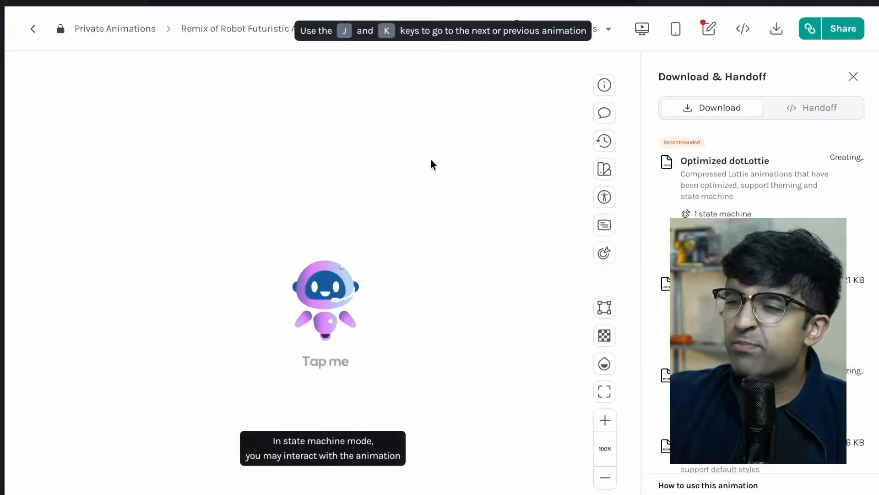
Tap the exported robot to test its interaction and review the dotLottie and Lottie JSON download options.
left_click(337, 299)
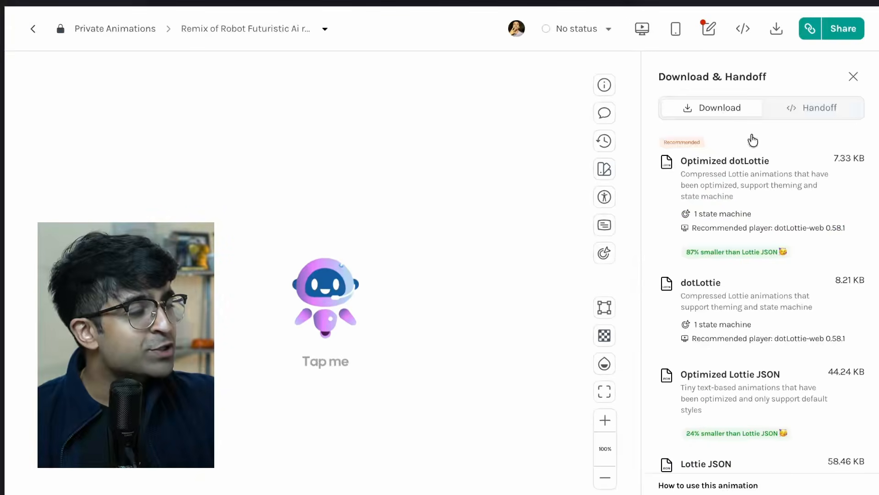
mouse_move(781, 183)
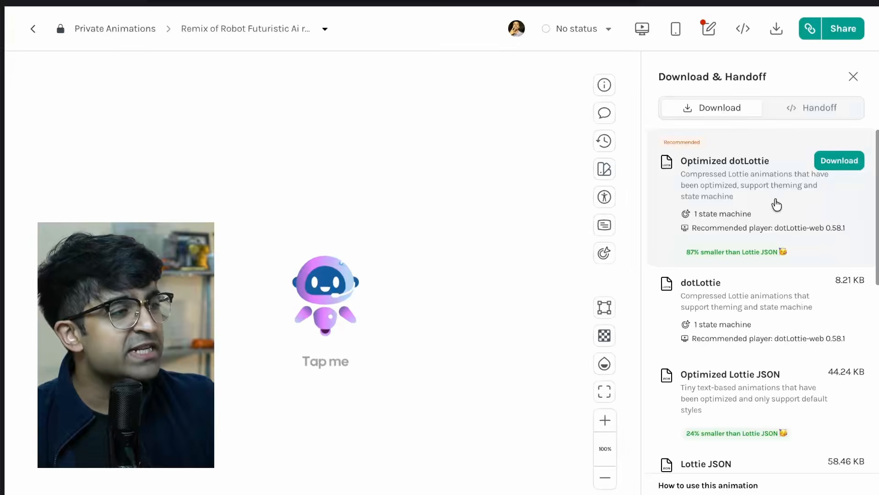
scroll(778, 204, "down", 1)
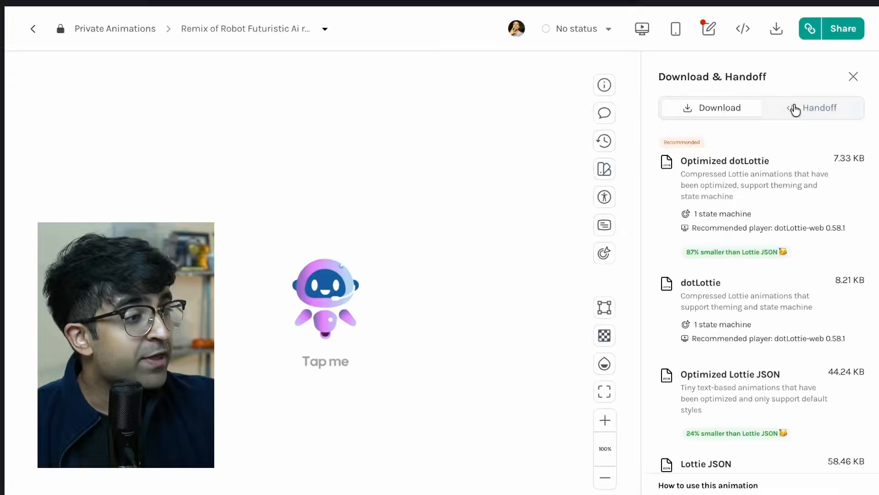
Enable the asset CDN in the animation's handoff settings and check the asset link format options.
left_click(795, 108)
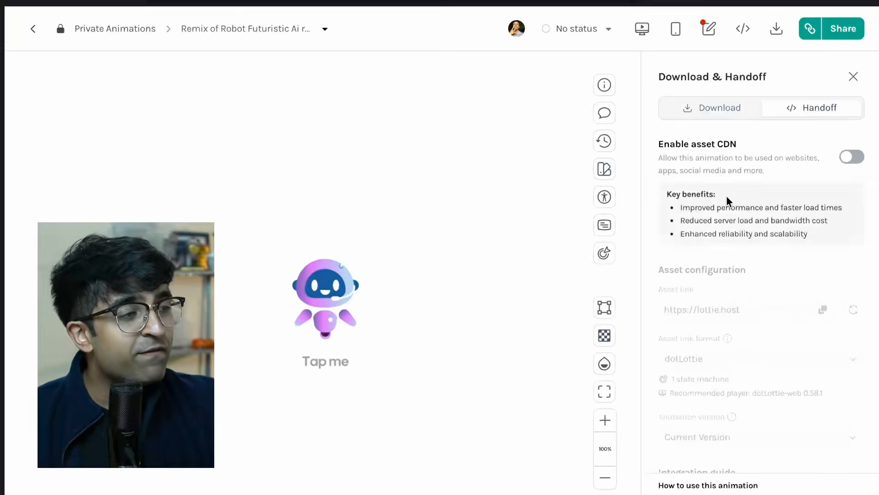
left_click(848, 165)
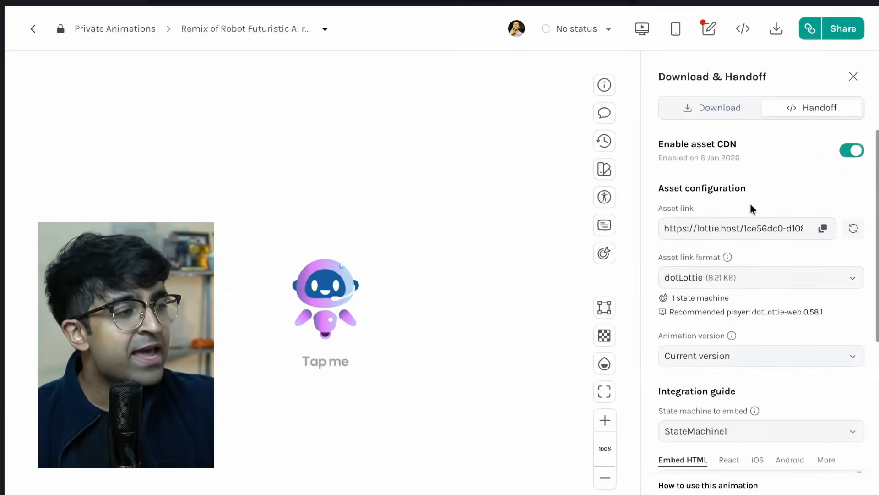
scroll(750, 205, "down", 1)
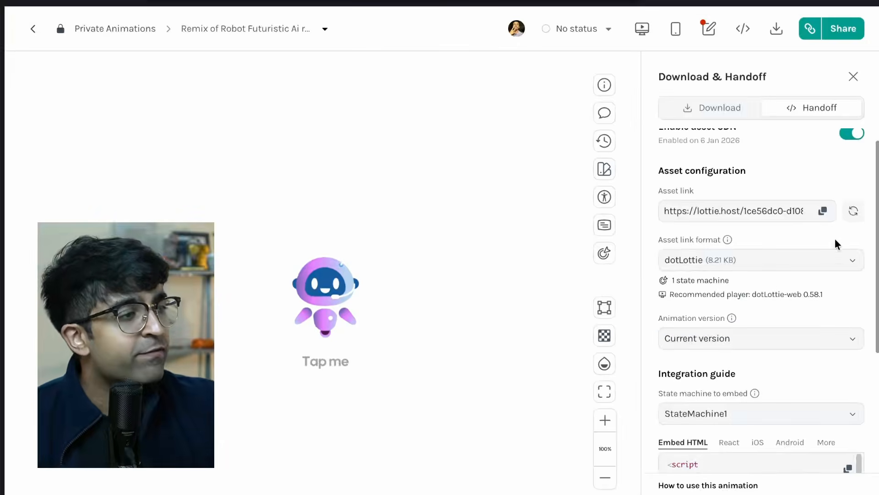
left_click(803, 268)
left_click(762, 243)
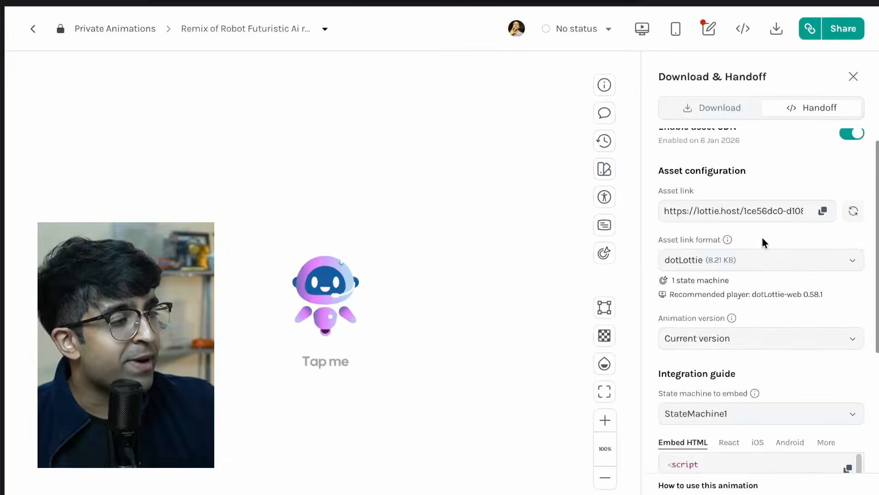
Examine the integration guide's embed code for React, Android and HTML.
scroll(802, 387, "down", 1)
scroll(801, 387, "down", 2)
scroll(765, 308, "down", 1)
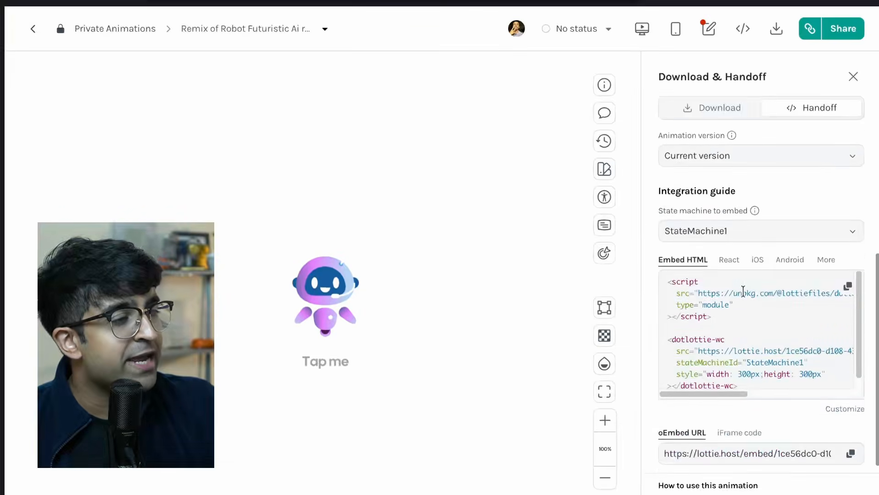
left_click(728, 270)
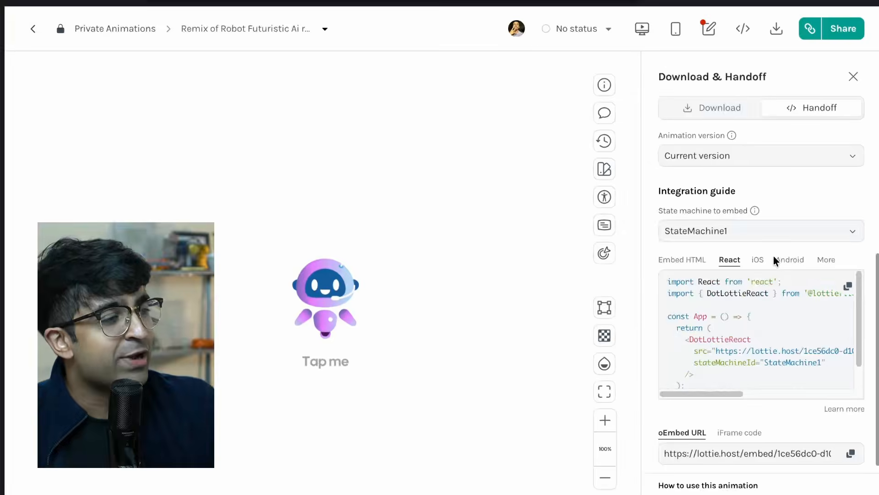
left_click(790, 261)
left_click(683, 260)
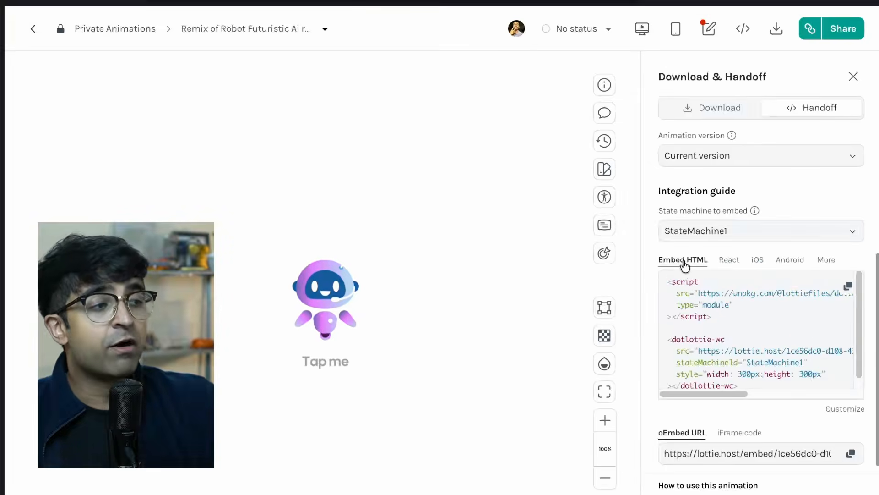
scroll(717, 362, "down", 1)
scroll(751, 426, "down", 1)
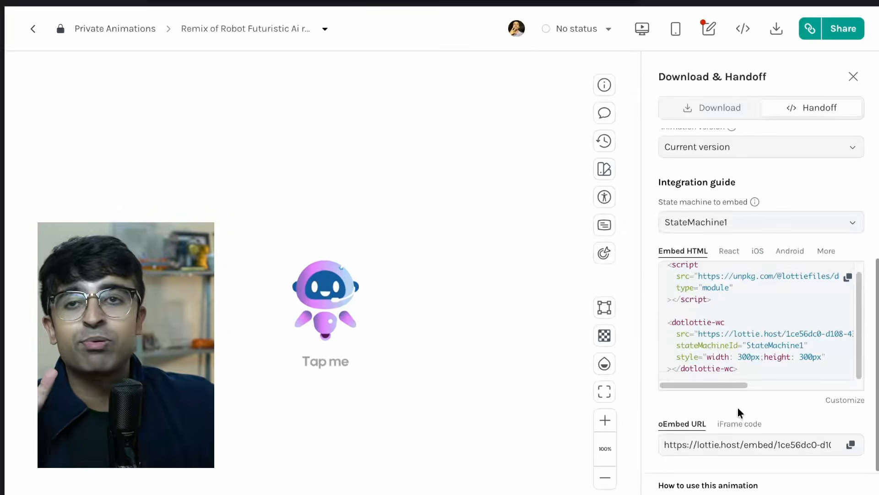
Return to the download options and review the other formats, such as Google Ads, GIF, MP4, WebM and MOV.
scroll(752, 384, "up", 2)
left_click(731, 104)
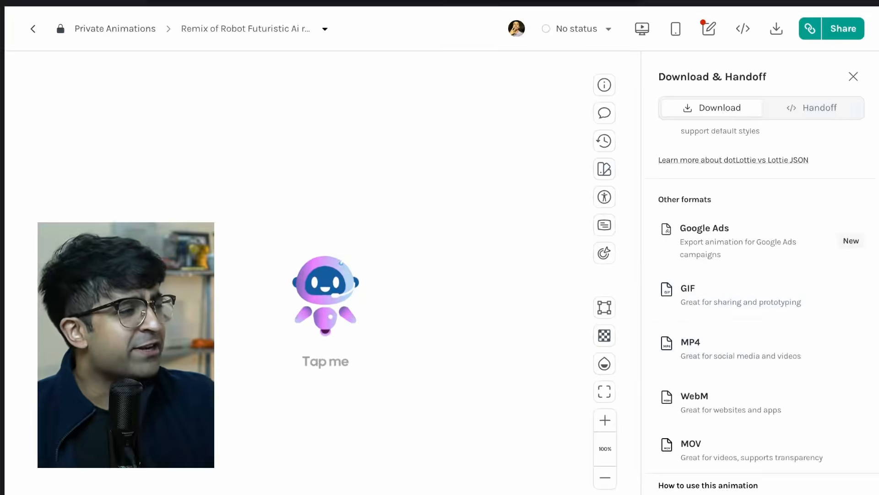
scroll(701, 330, "down", 2)
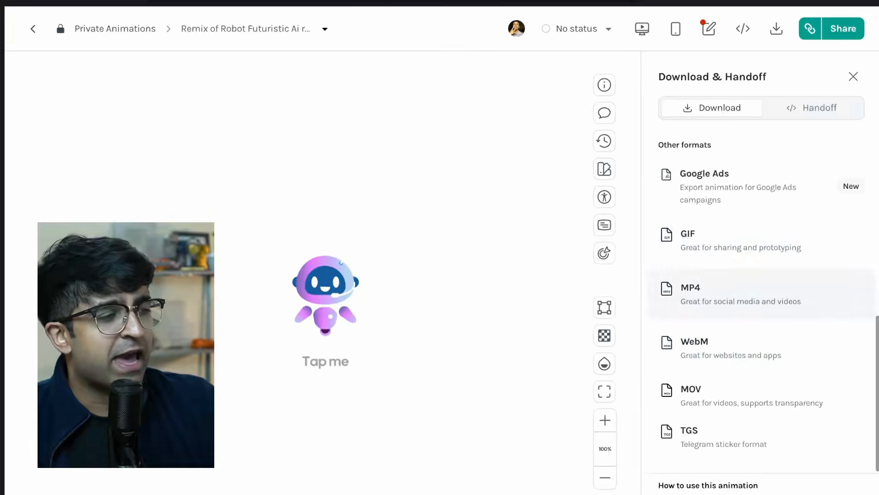